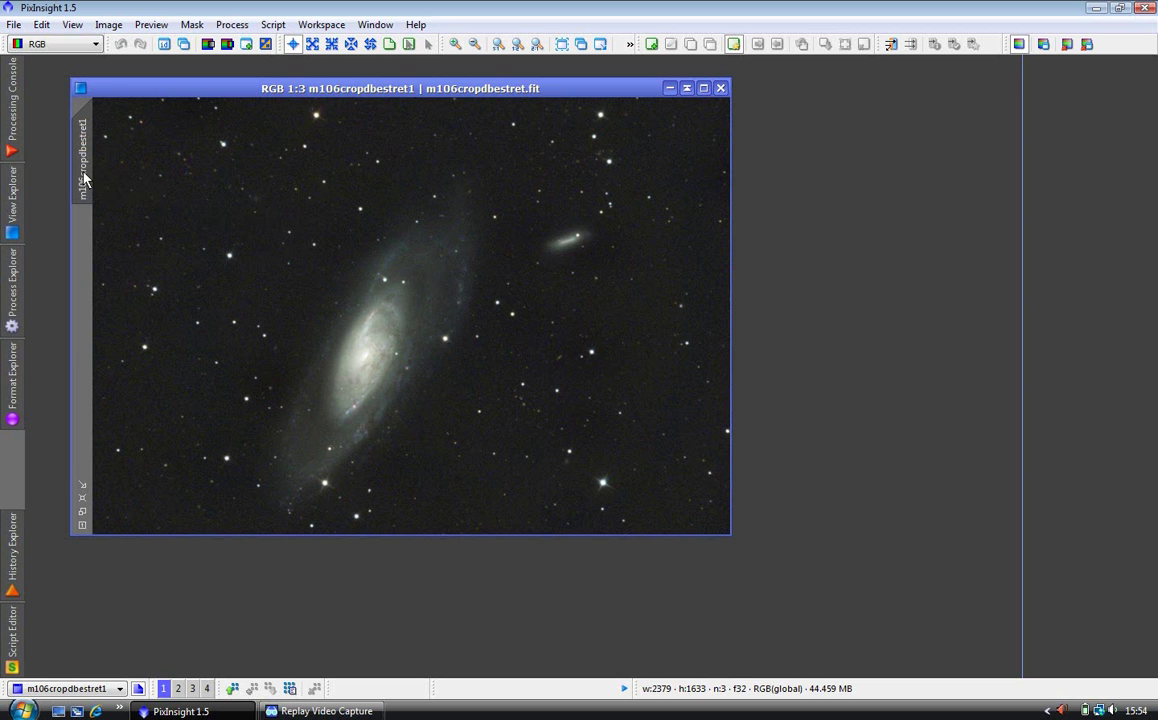
Step: Duplicate the M106 image twice, creating m106cropdbestret1_clone and m106cropdbestret1_clone_clone
drag(210, 205, 222, 206)
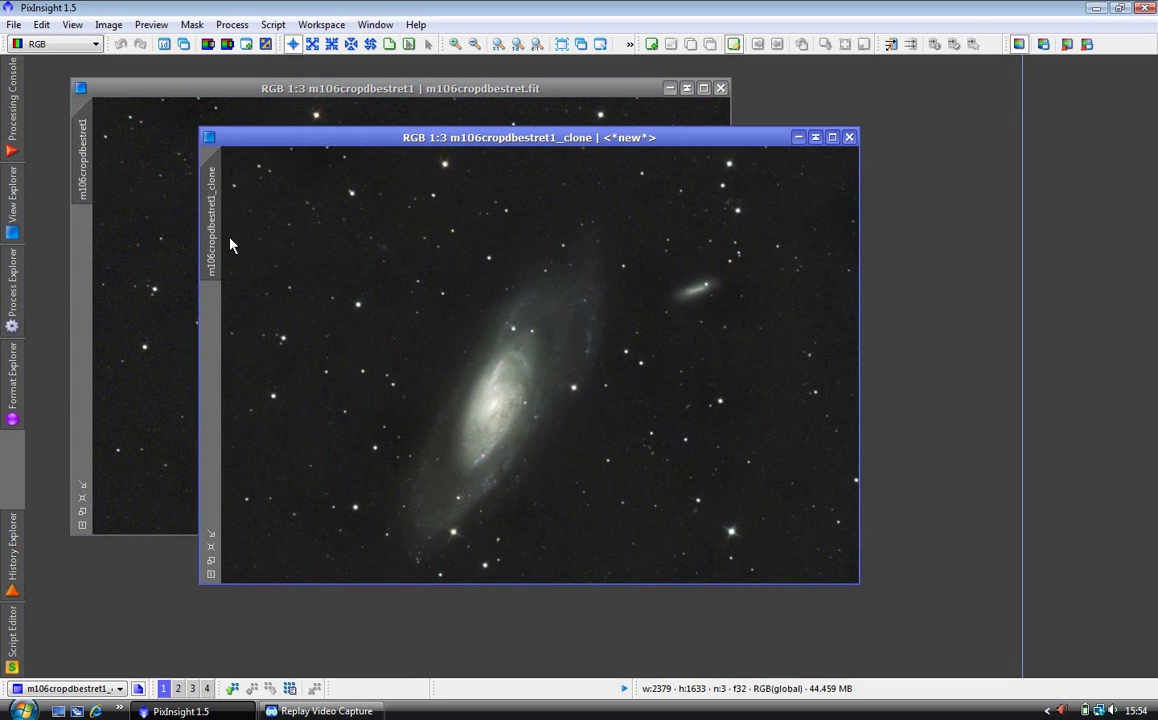
drag(293, 247, 293, 247)
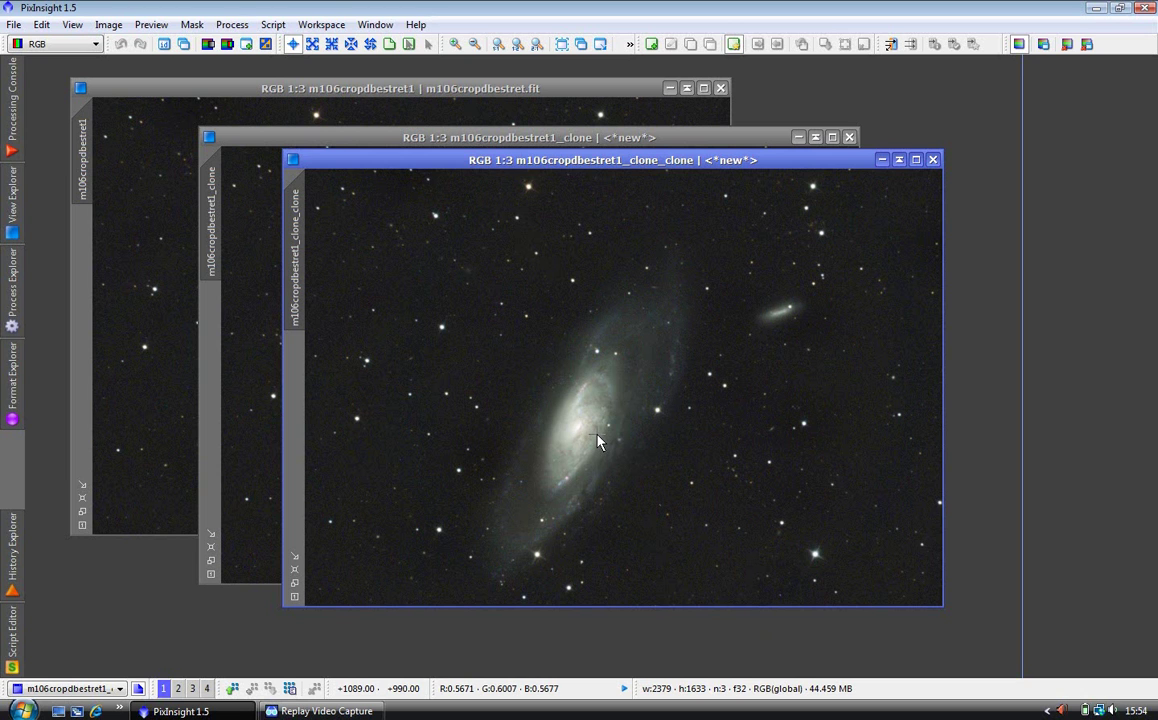
Step: Shrink the clone_clone window and move it to the right side
scroll(598, 442, up, 2)
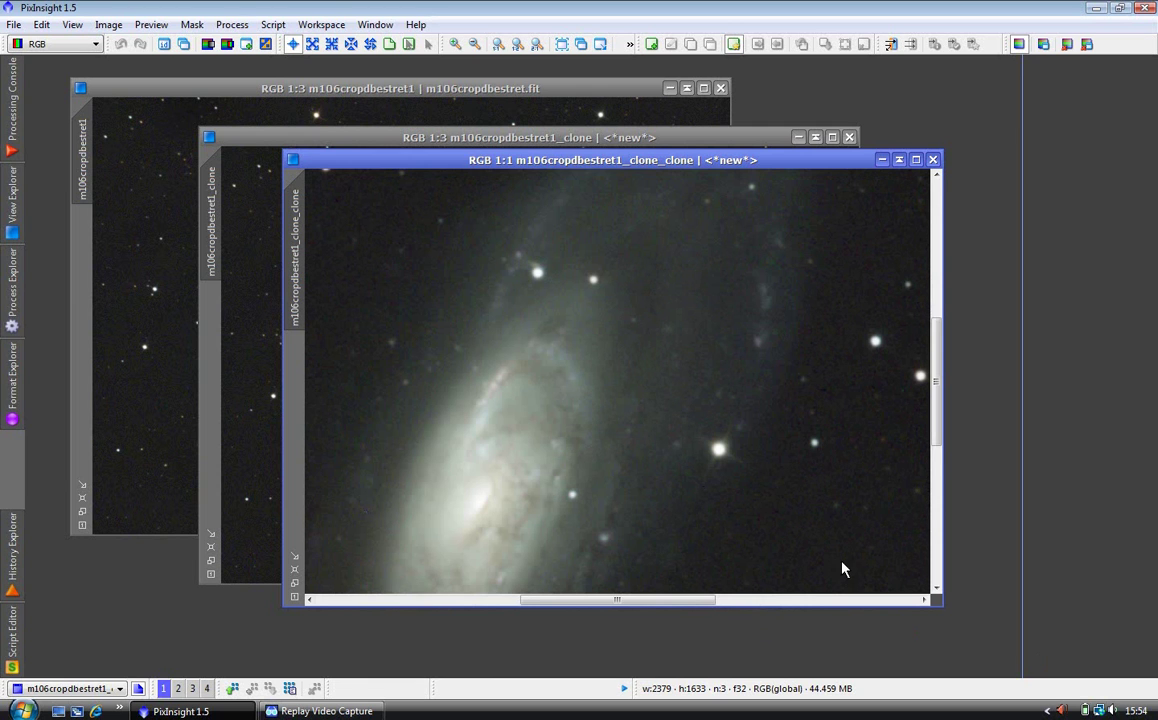
drag(941, 604, 709, 558)
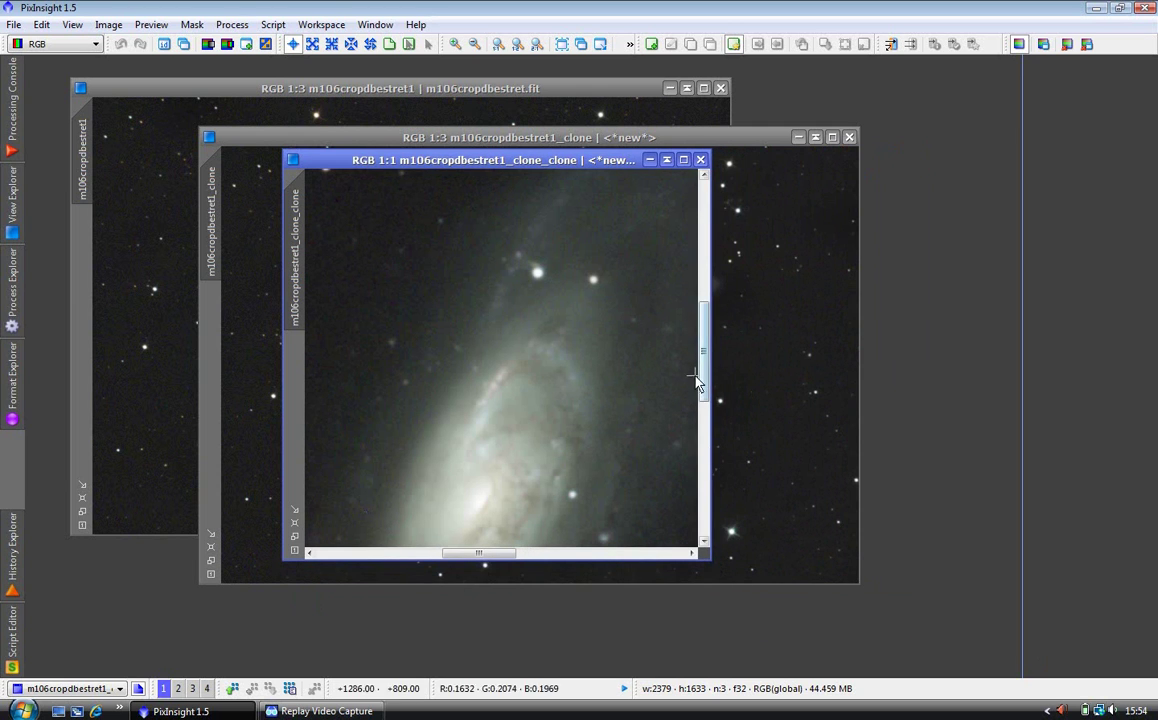
drag(697, 380, 697, 425)
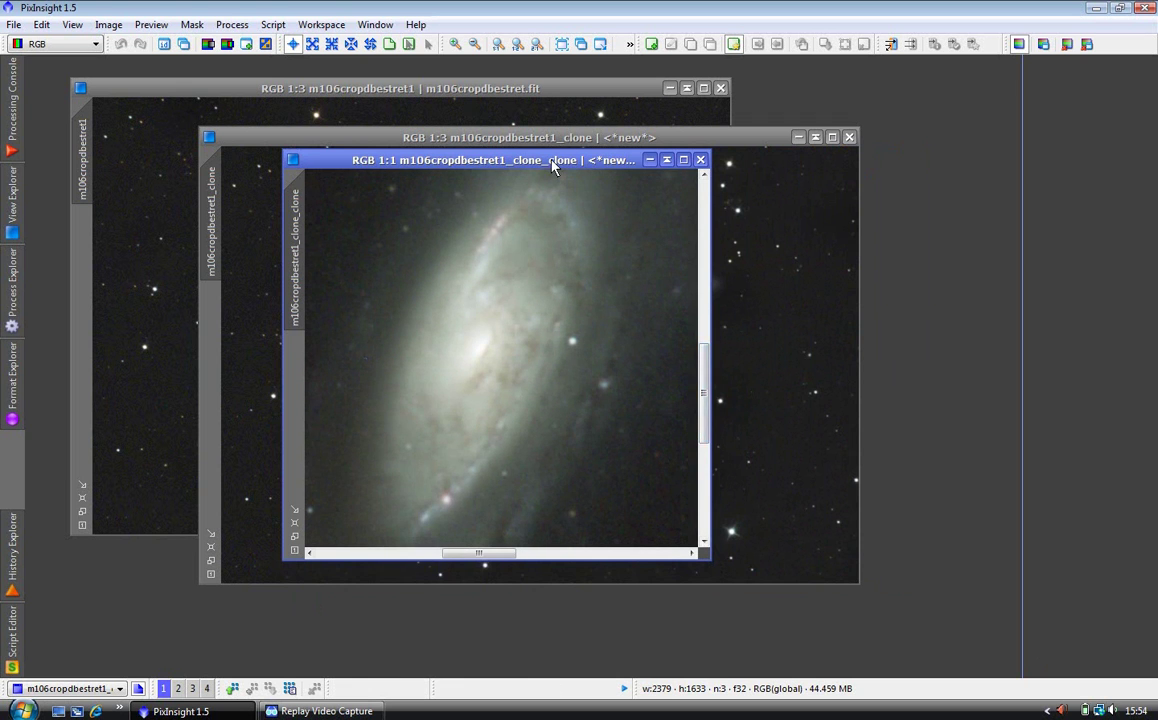
mouse_move(551, 166)
mouse_down()
mouse_move(922, 161)
mouse_move(1028, 94)
mouse_up()
Step: Shrink the first clone, view it at 1:1 on the core, and move it beside the others
click(840, 575)
mouse_move(857, 587)
mouse_down()
mouse_move(569, 540)
mouse_move(447, 470)
mouse_move(505, 488)
mouse_up()
key(ctrl+1)
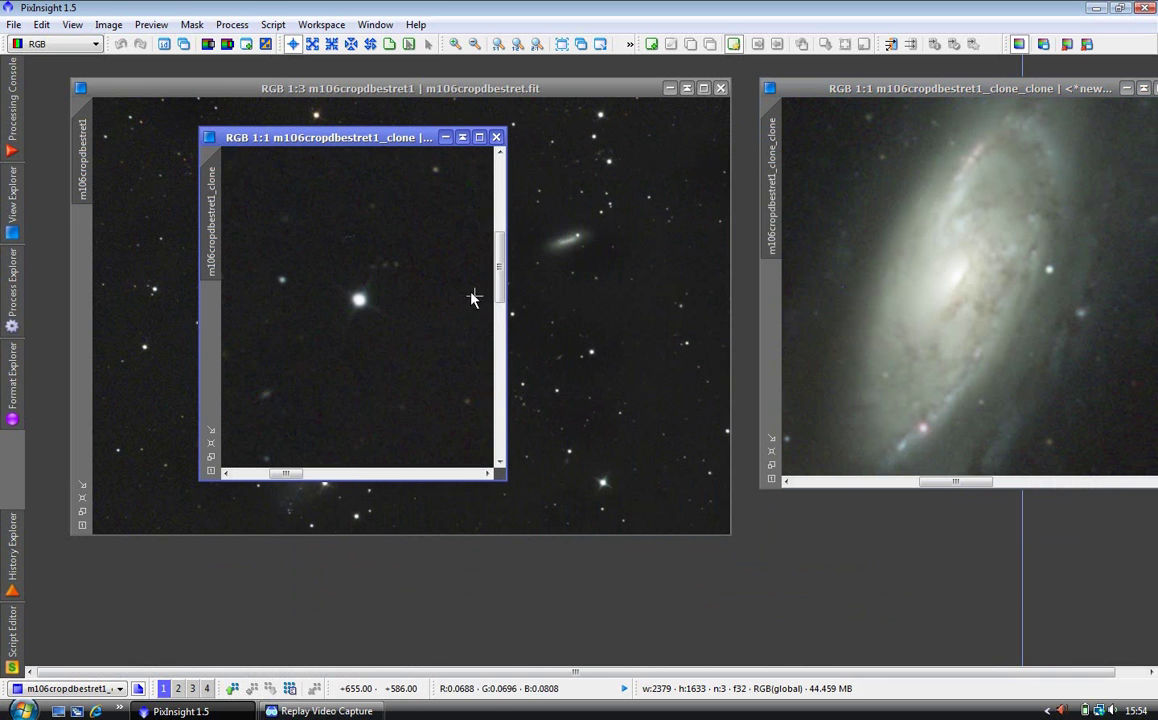
drag(499, 267, 499, 340)
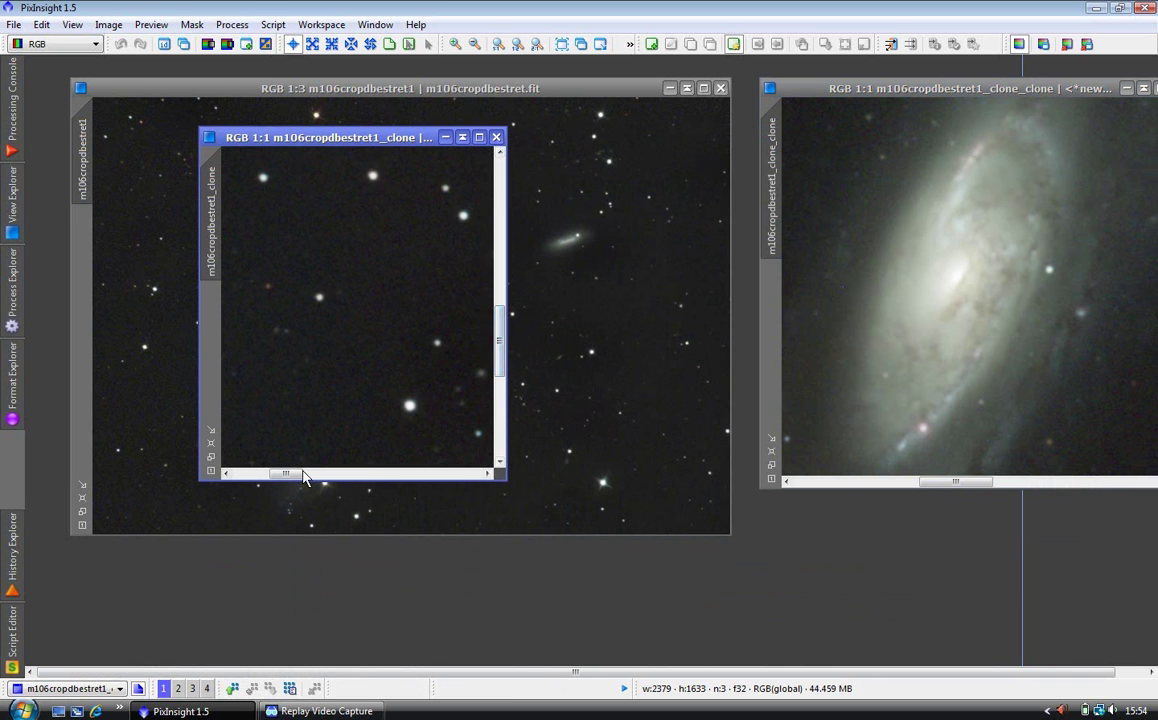
drag(303, 475, 340, 476)
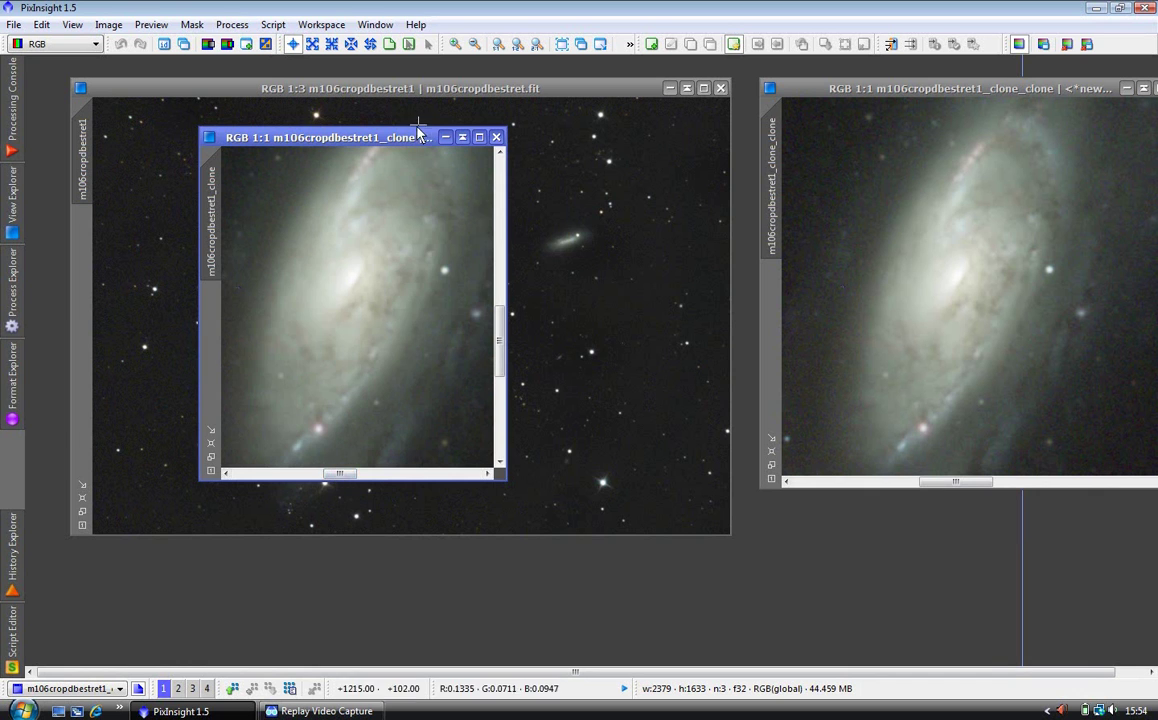
drag(400, 142, 724, 149)
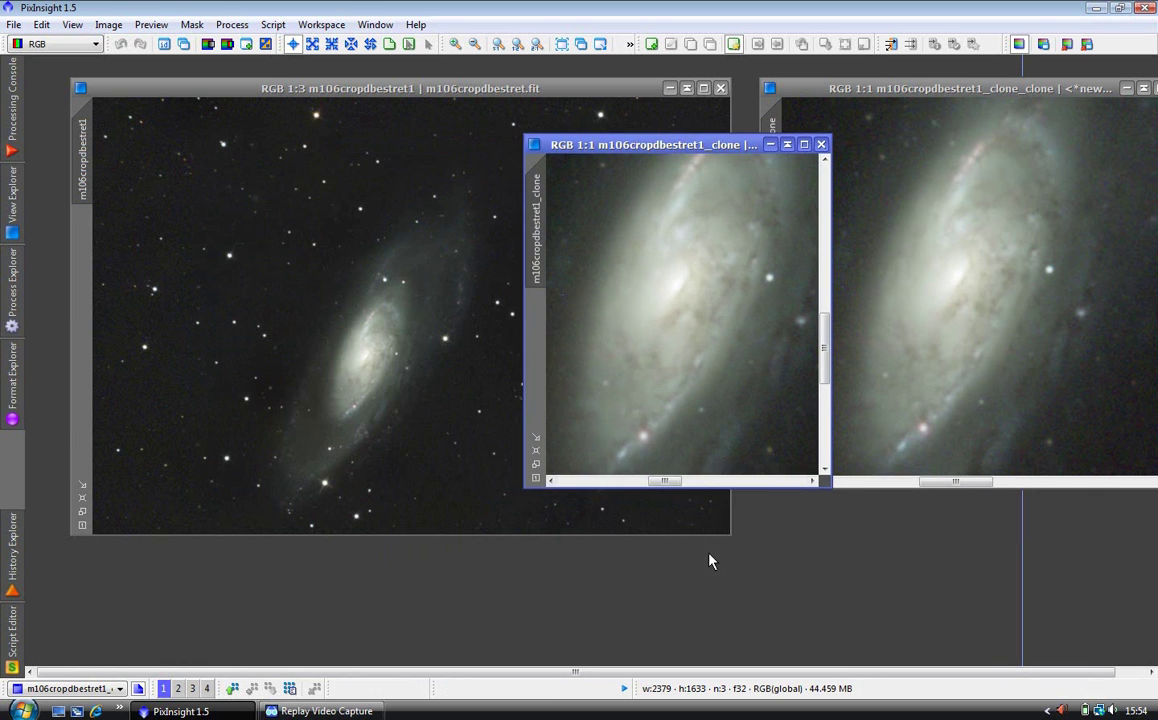
Step: Shrink the original, view it at 1:1 centred on the core, and place the clone in the middle
drag(729, 534, 335, 428)
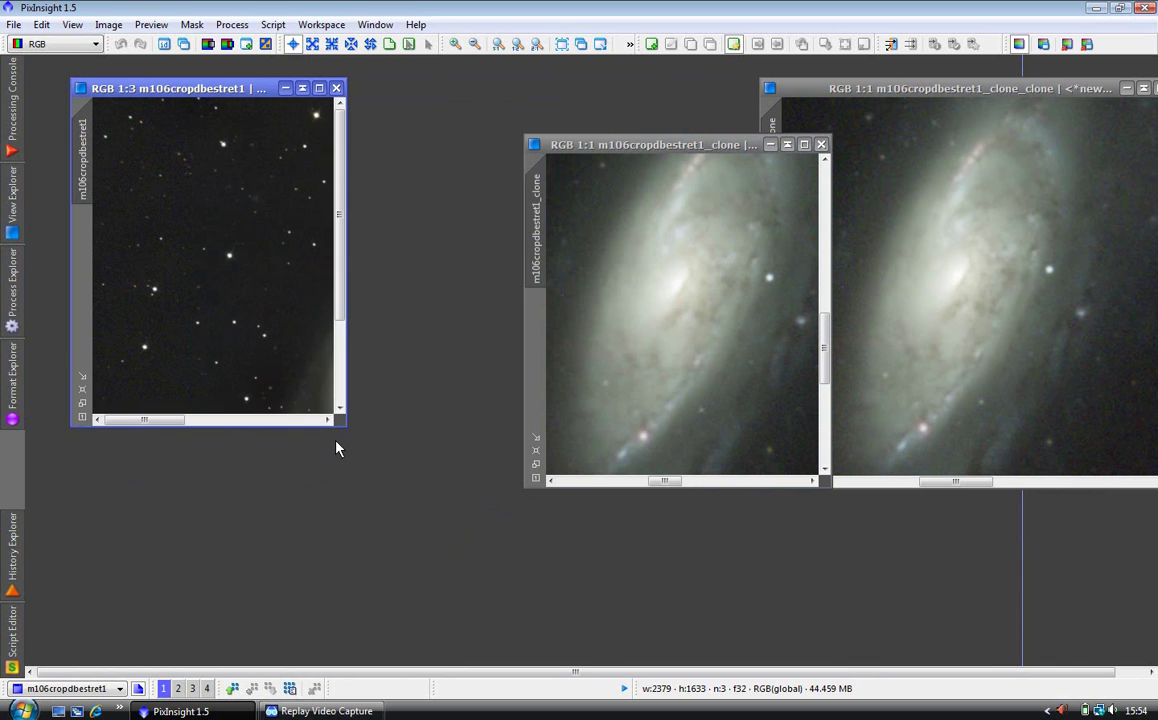
key(ctrl+1)
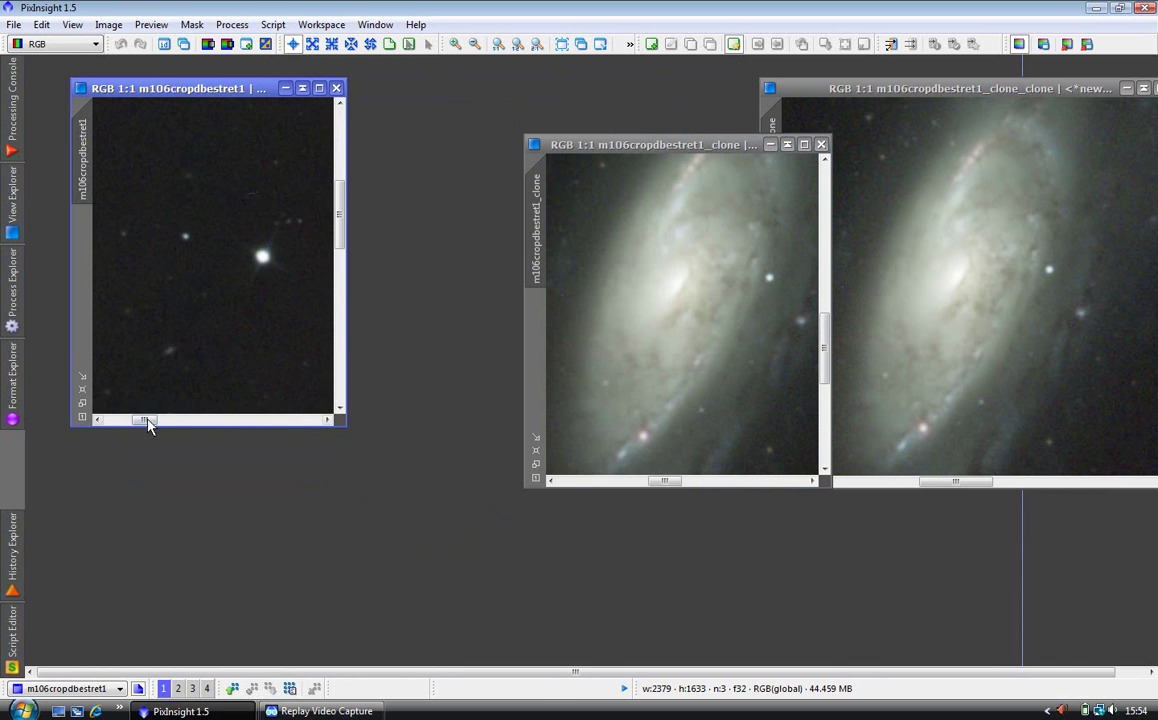
drag(150, 421, 199, 421)
drag(342, 192, 337, 290)
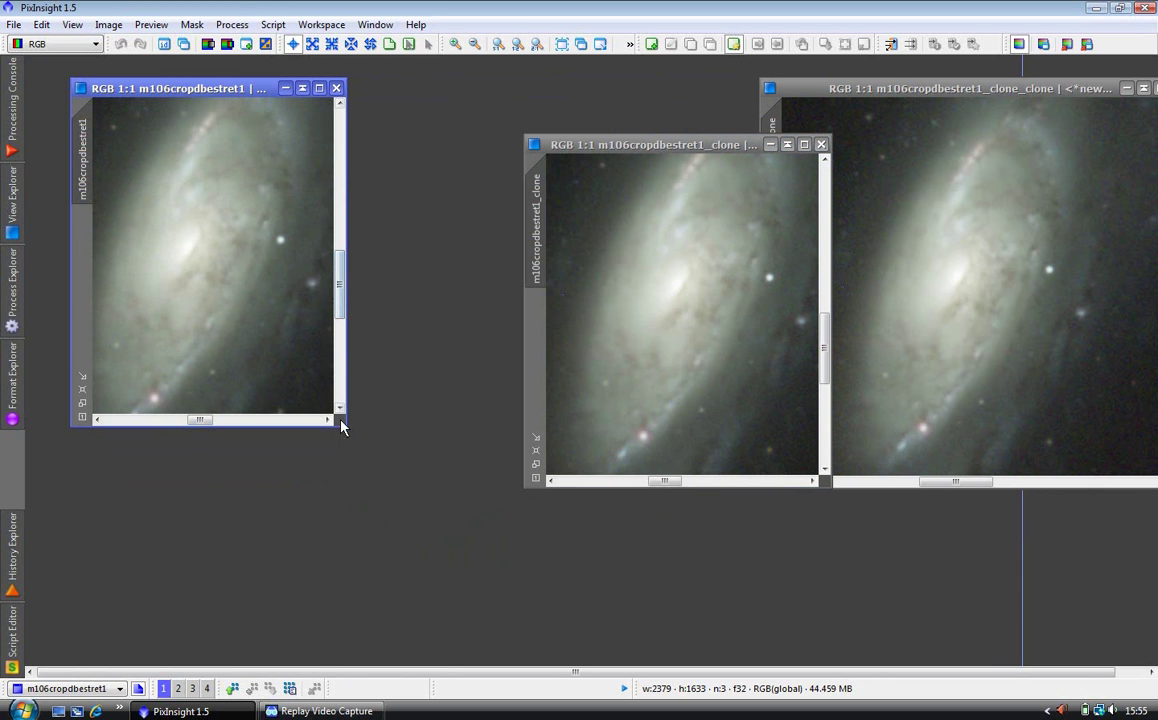
drag(348, 431, 368, 446)
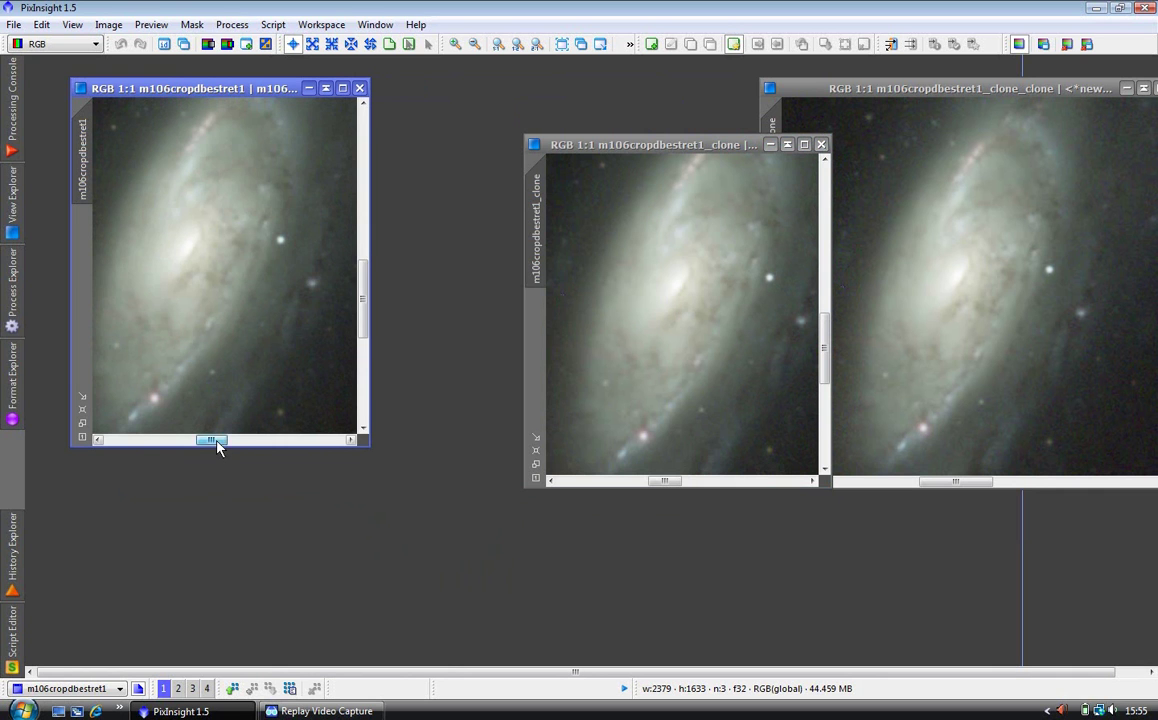
drag(219, 446, 205, 445)
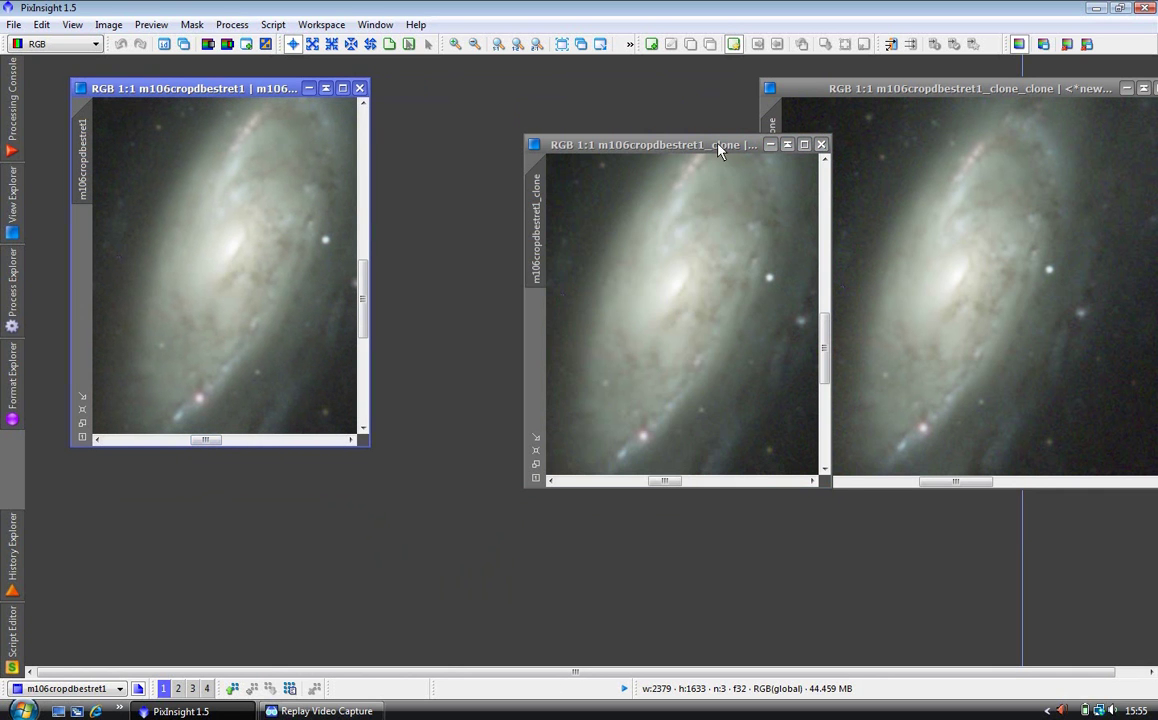
drag(715, 145, 622, 103)
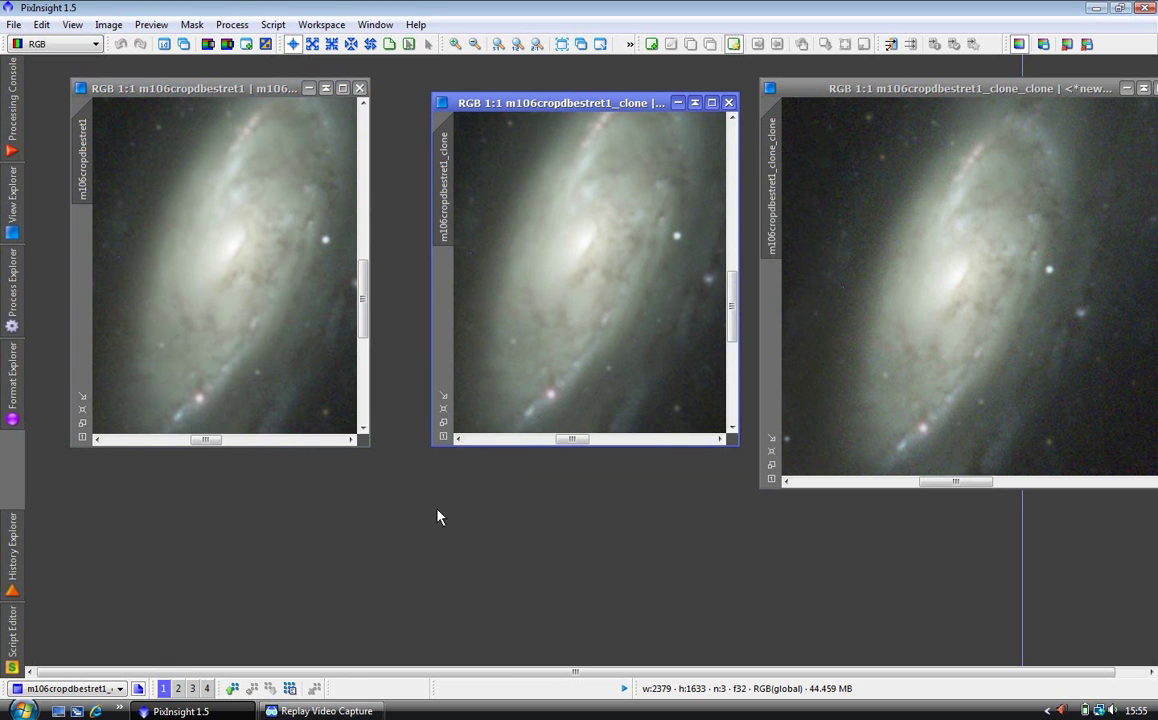
Step: Open the HDRWaveletTransform process from the process list and move it aside
click(8, 262)
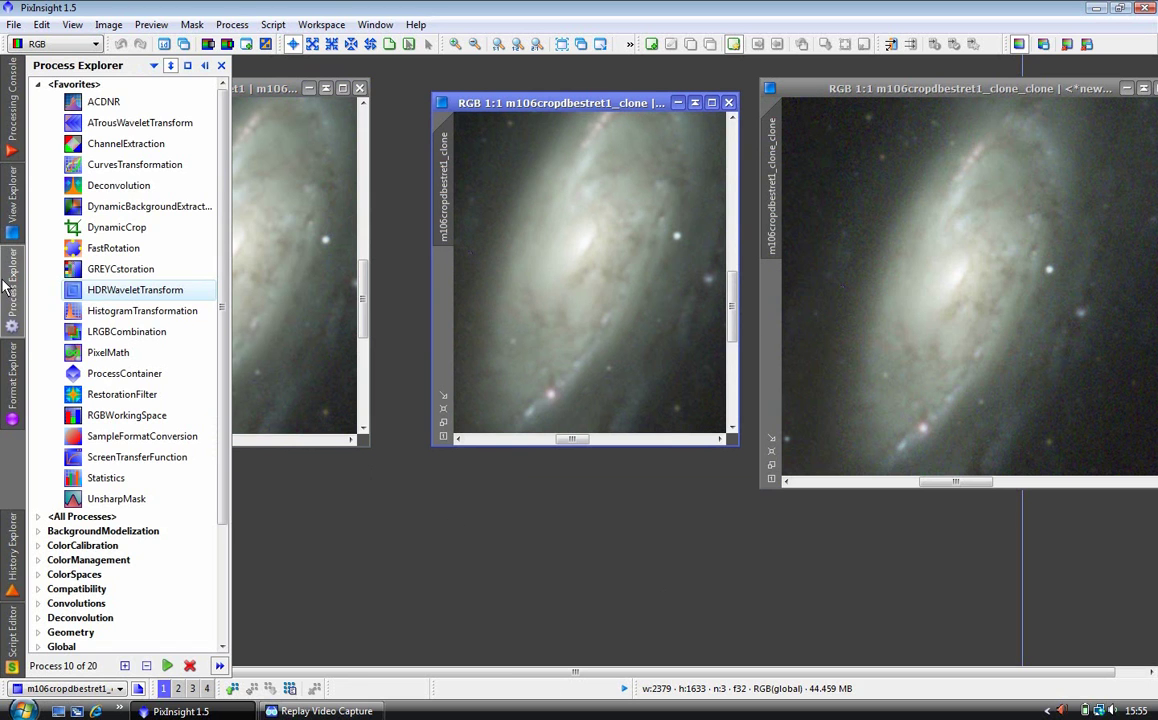
double_click(120, 291)
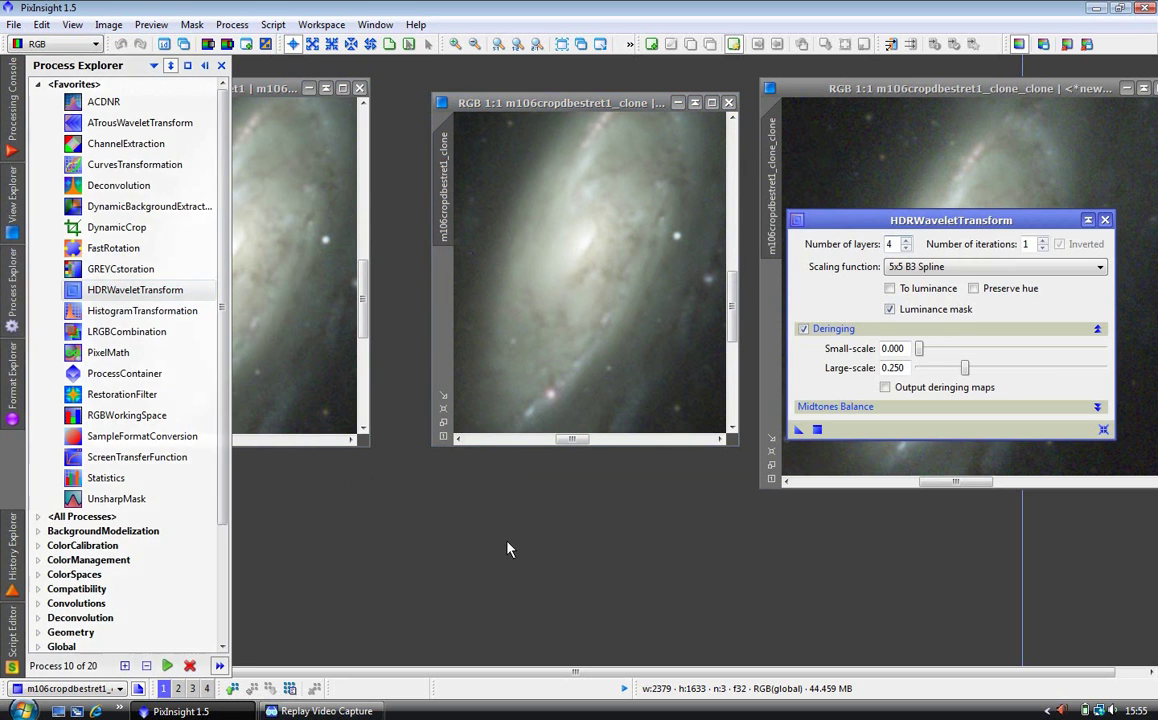
drag(1038, 226, 1013, 386)
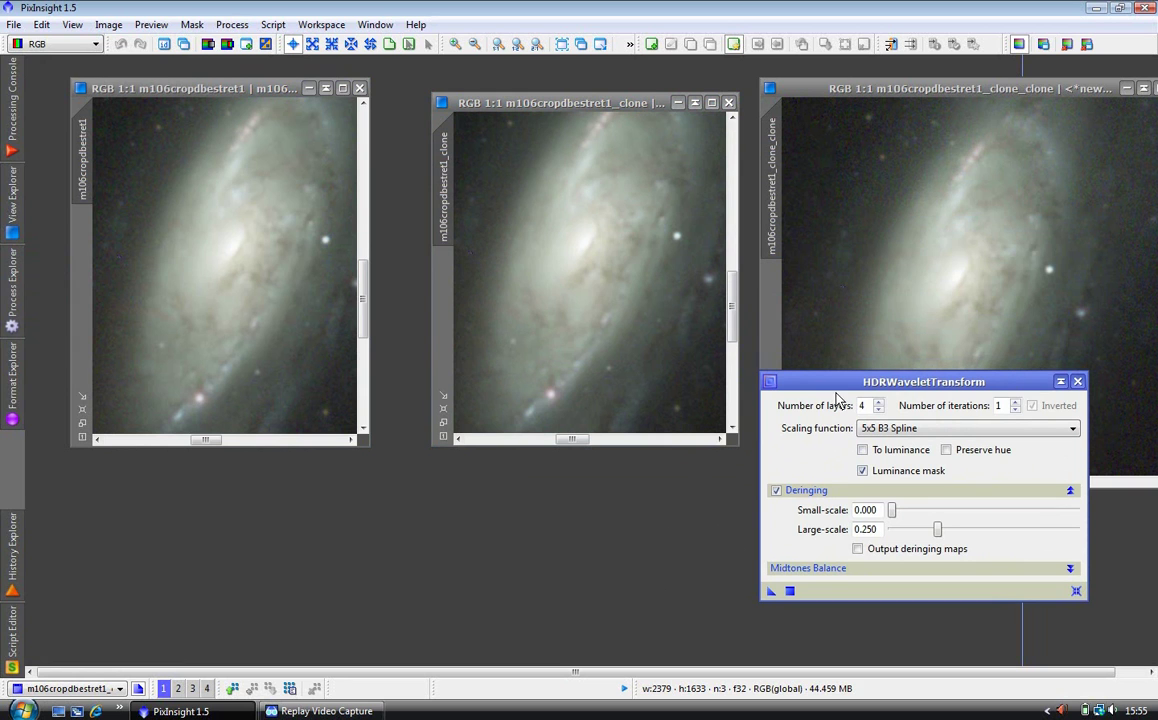
Step: Set Number of layers to 4, enable To luminance, and leave Deringing off
click(880, 408)
drag(852, 390, 848, 406)
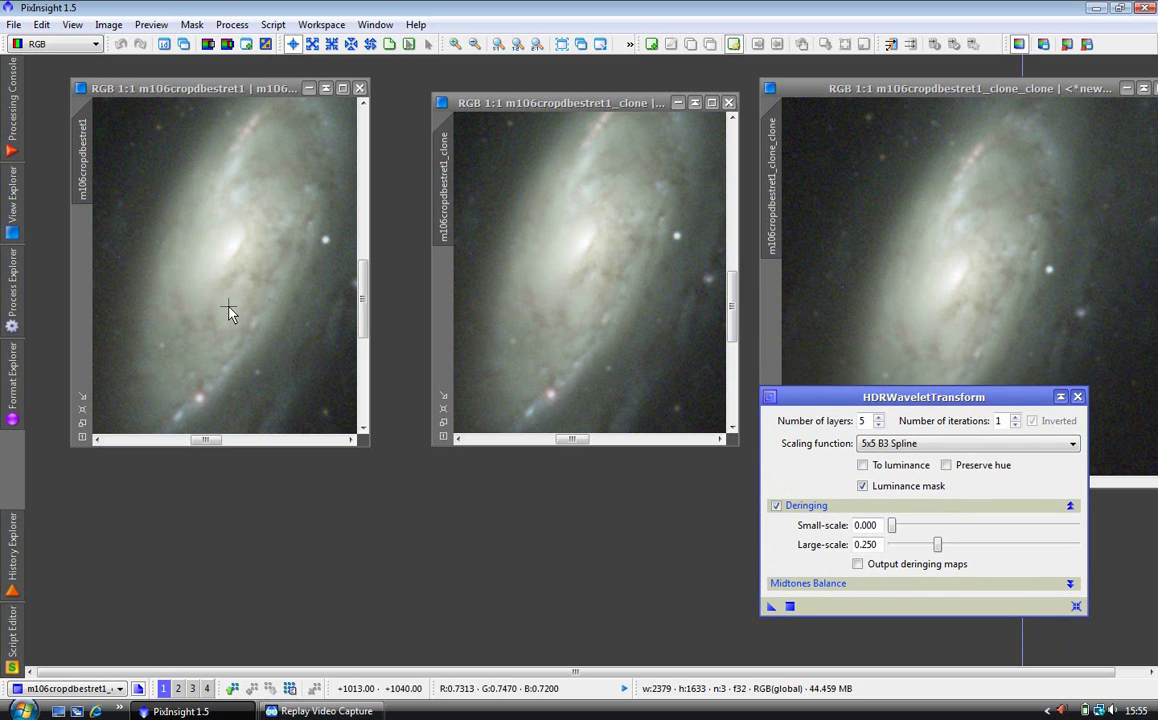
click(862, 421)
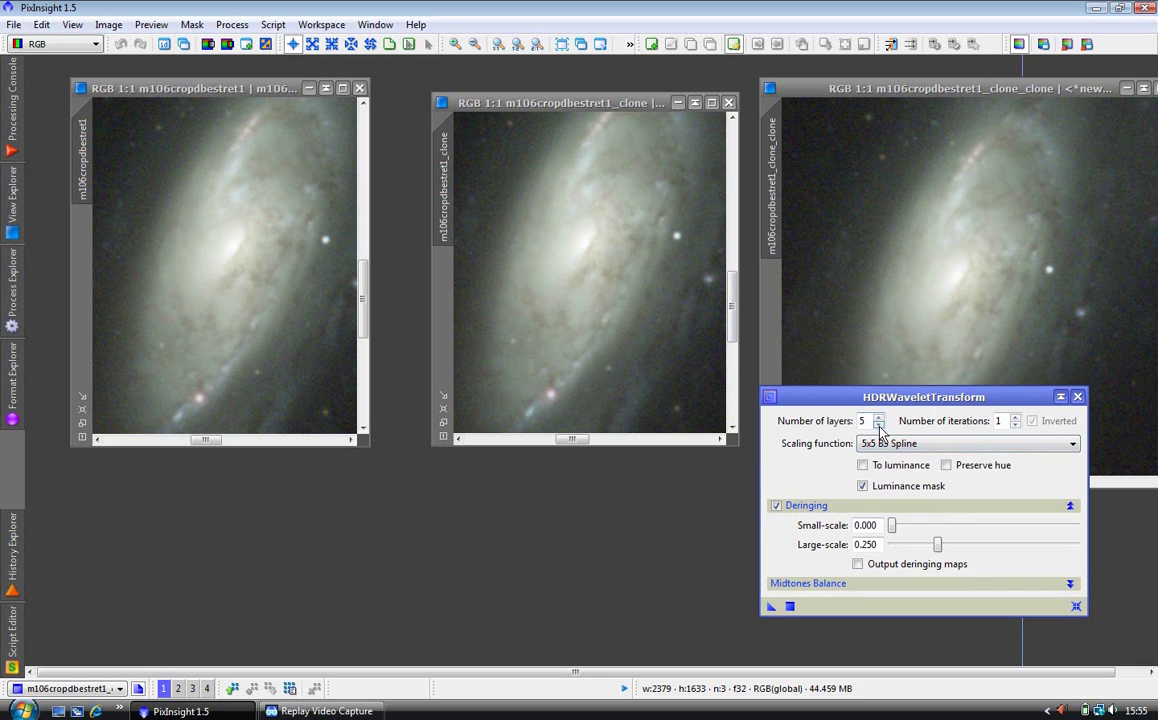
click(777, 505)
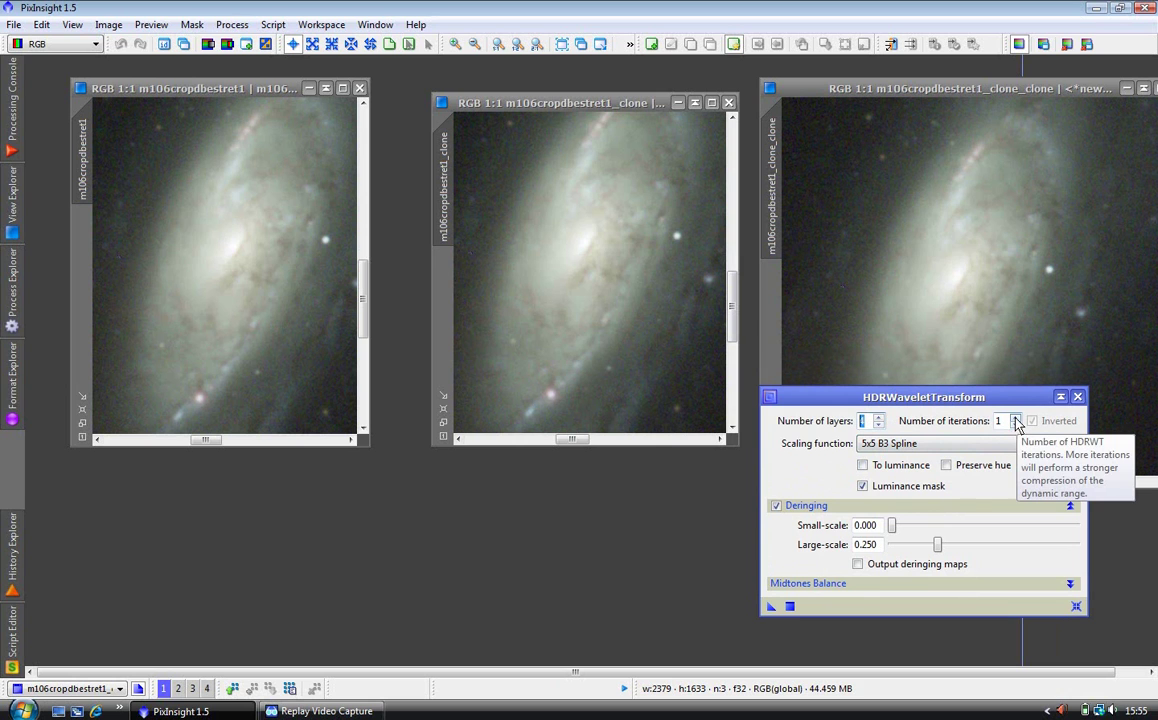
click(863, 466)
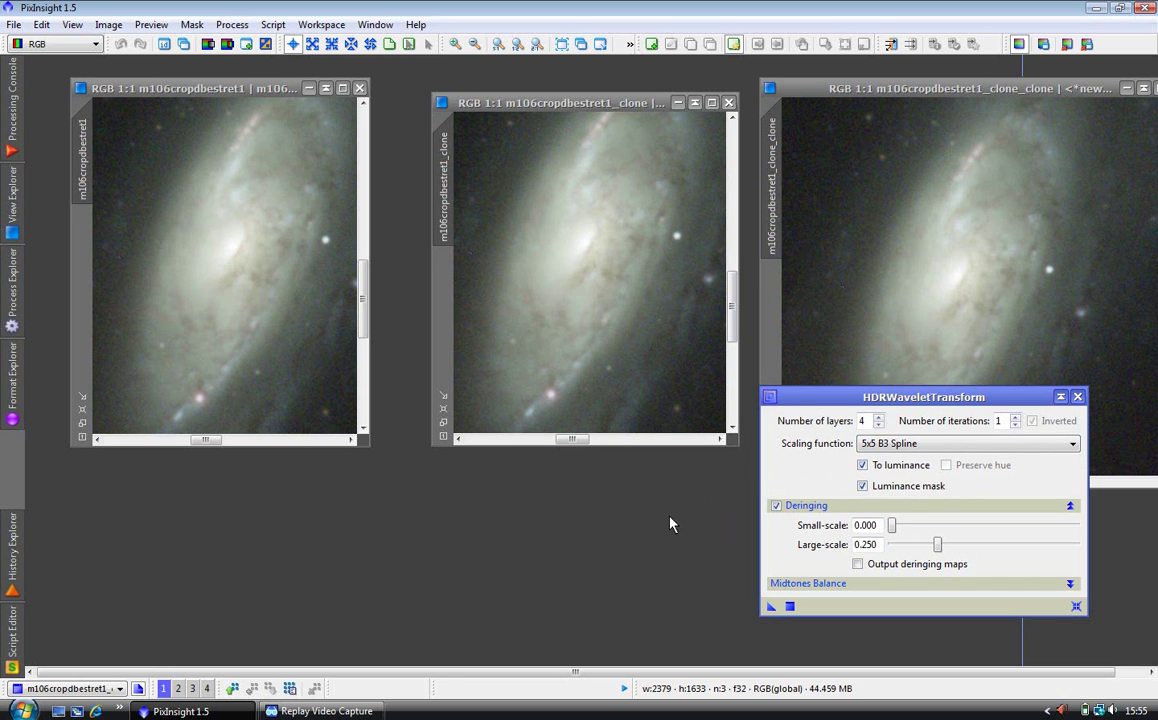
click(777, 506)
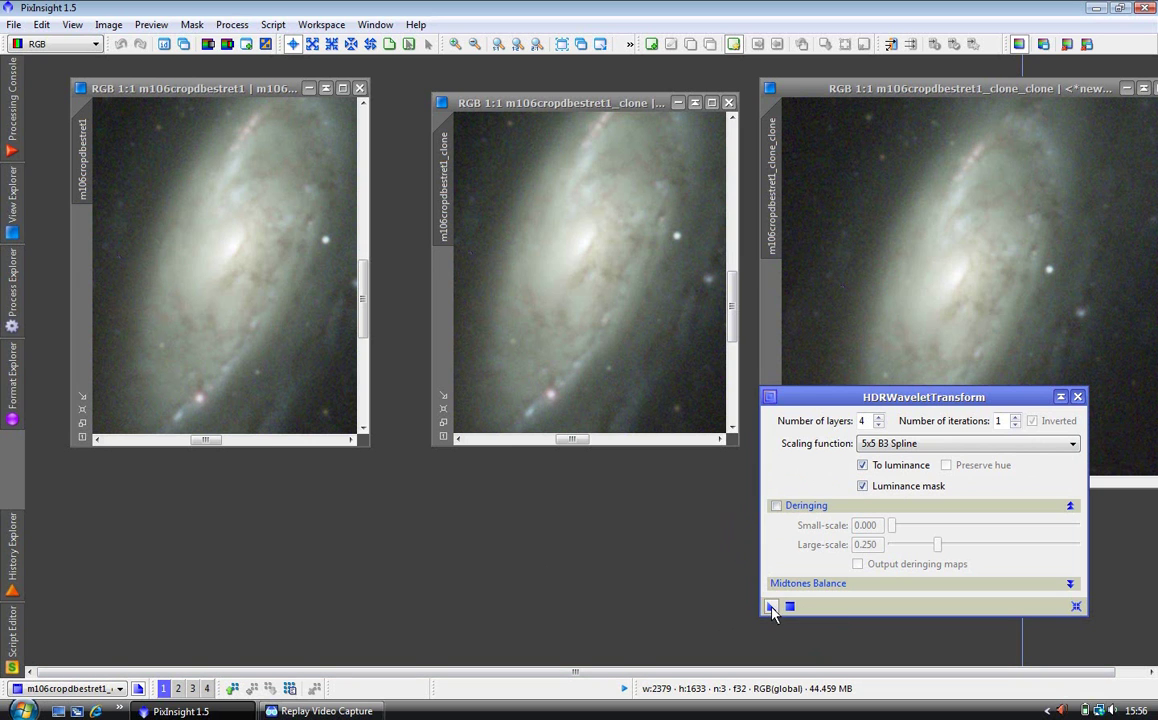
Step: Apply the 4-layer transform to m106cropdbestret1_clone and nudge the windows into place
click(598, 253)
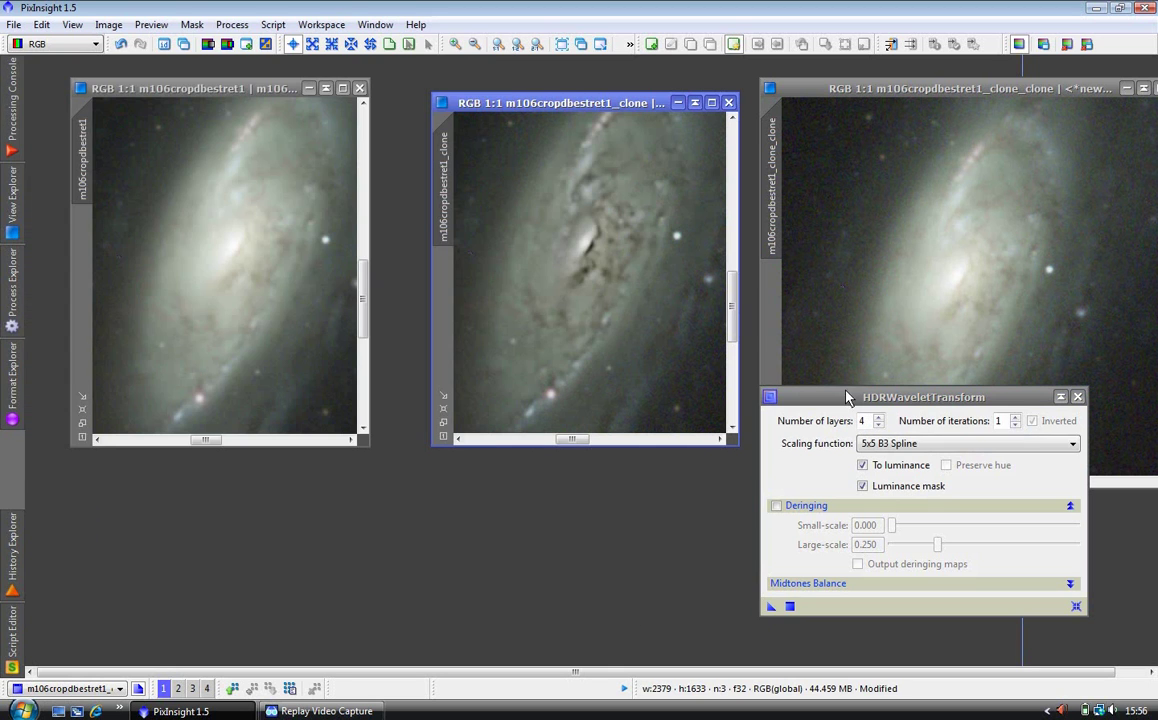
drag(840, 396, 840, 446)
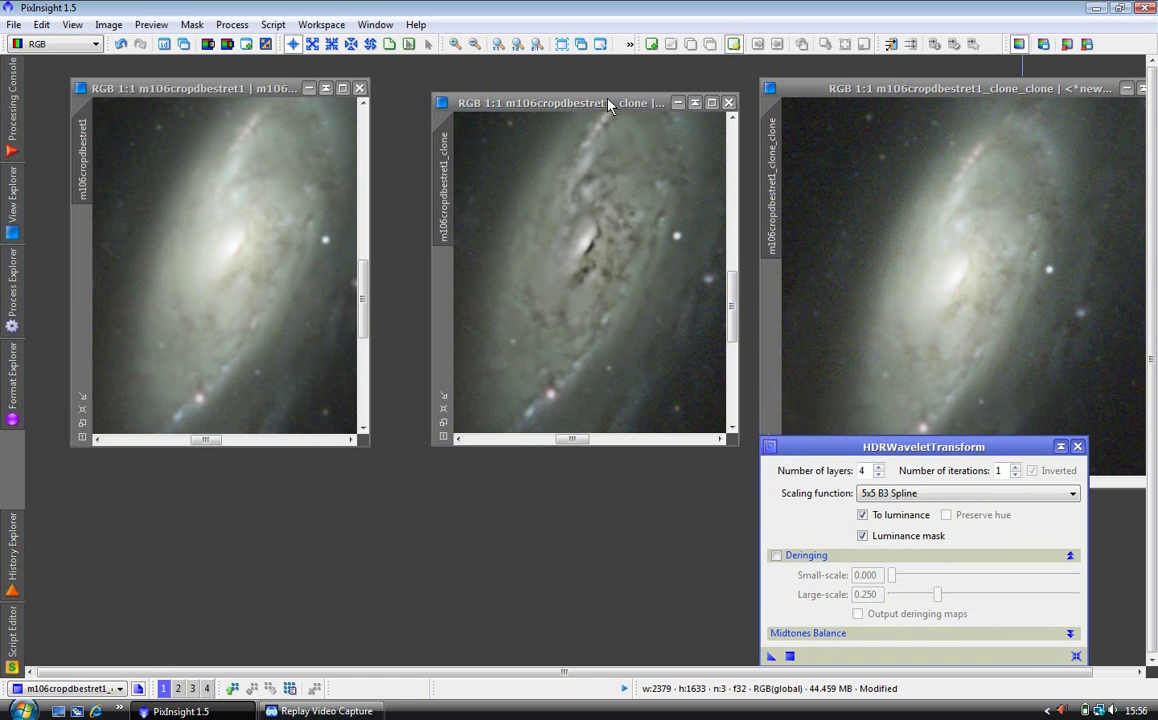
drag(608, 104, 580, 104)
click(837, 90)
drag(837, 90, 805, 82)
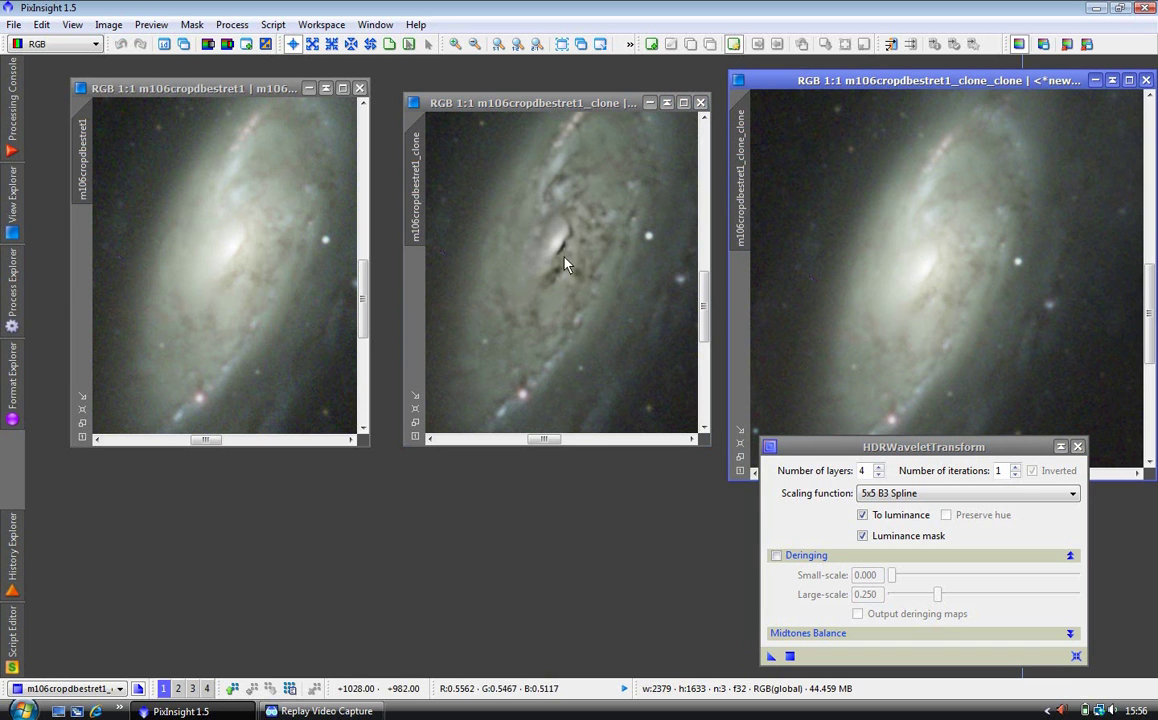
Step: Enable Deringing and apply the 4-layer transform to m106cropdbestret1_clone_clone
click(777, 557)
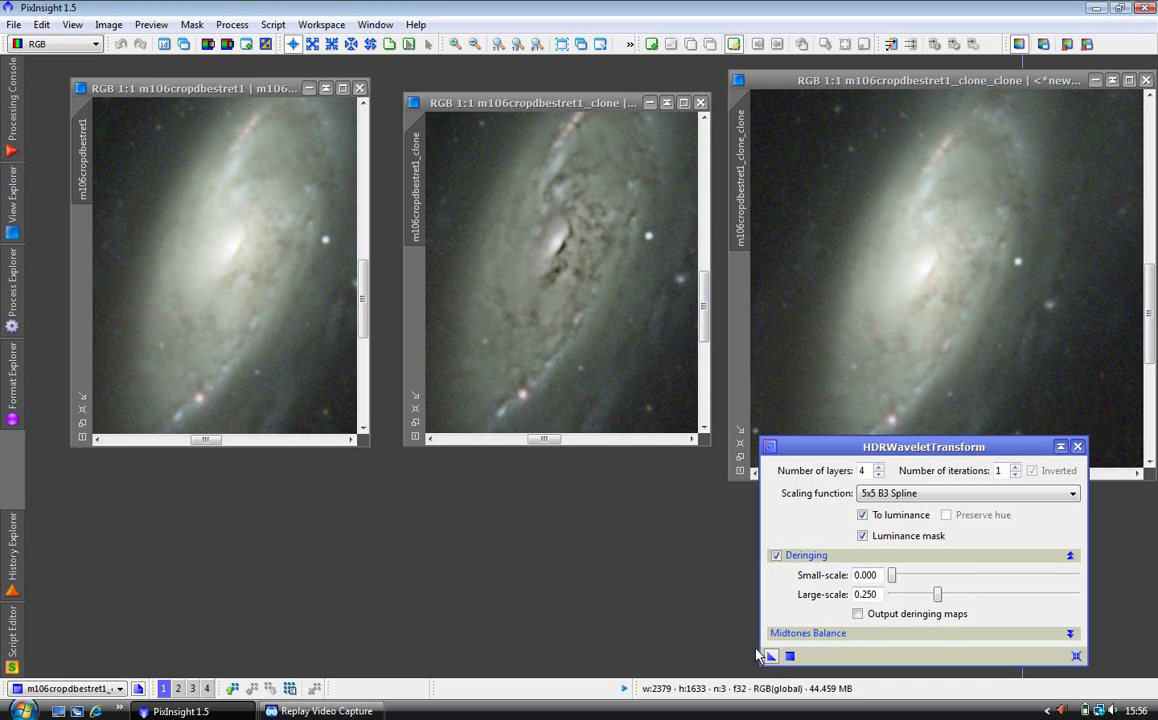
drag(843, 326, 853, 320)
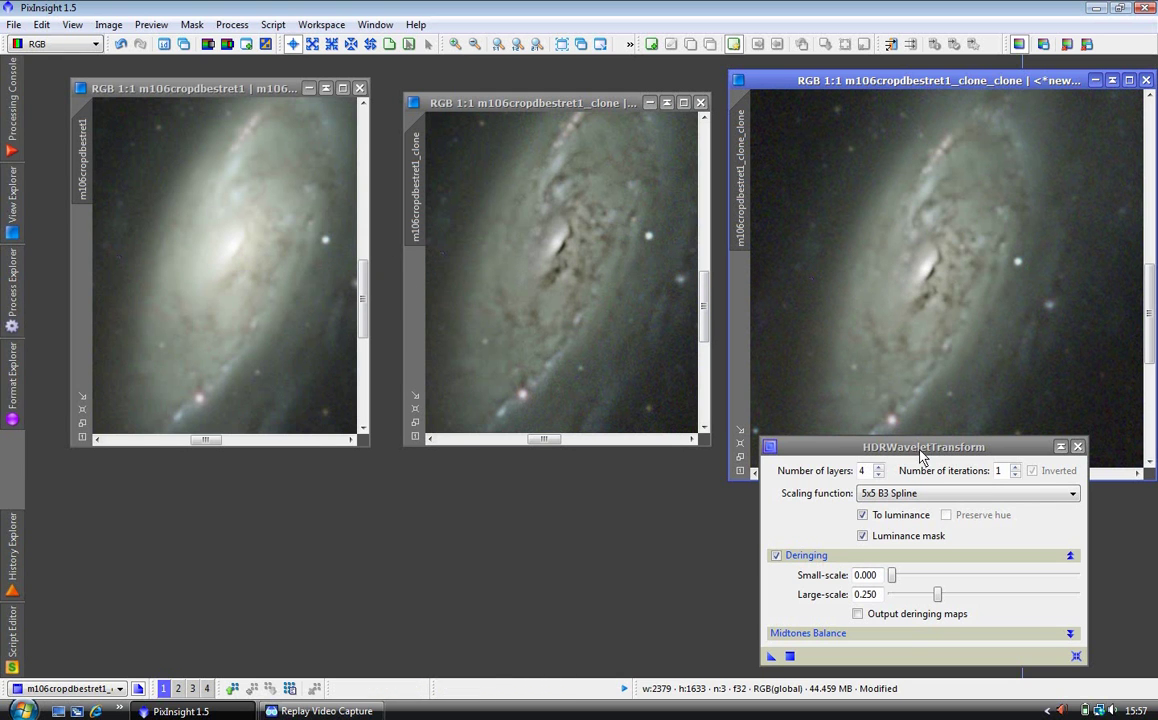
Step: Close the original and the first clone, discarding the clone's unsaved changes
drag(914, 448, 922, 458)
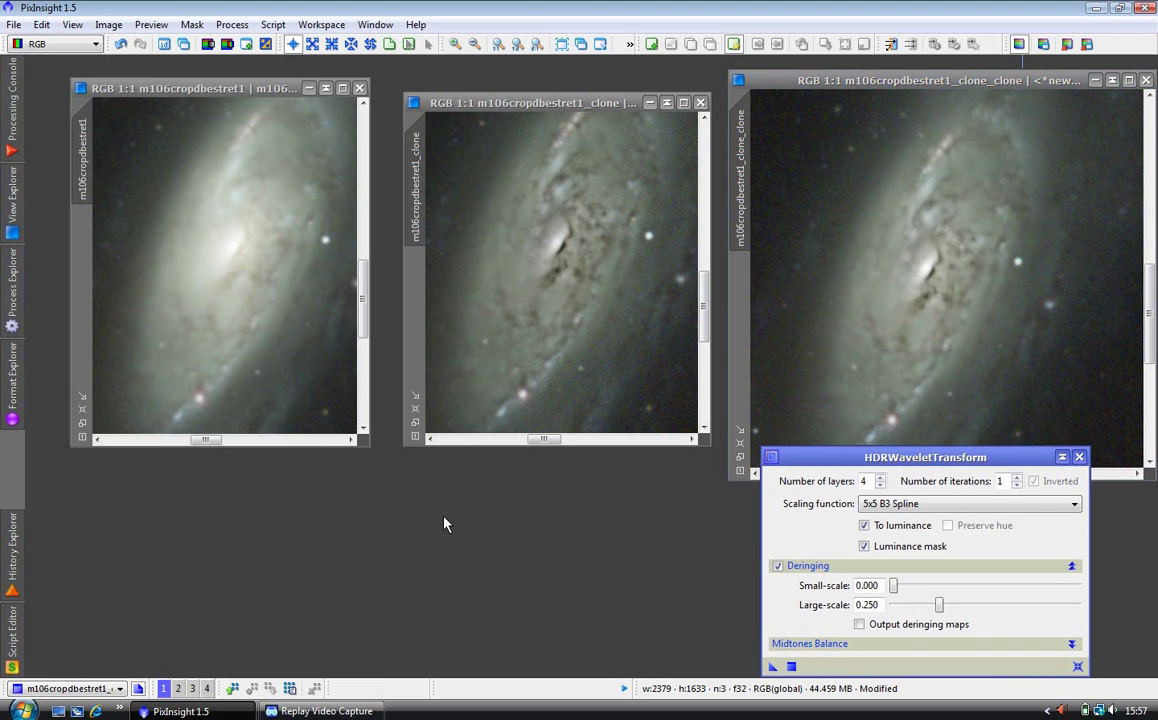
click(360, 89)
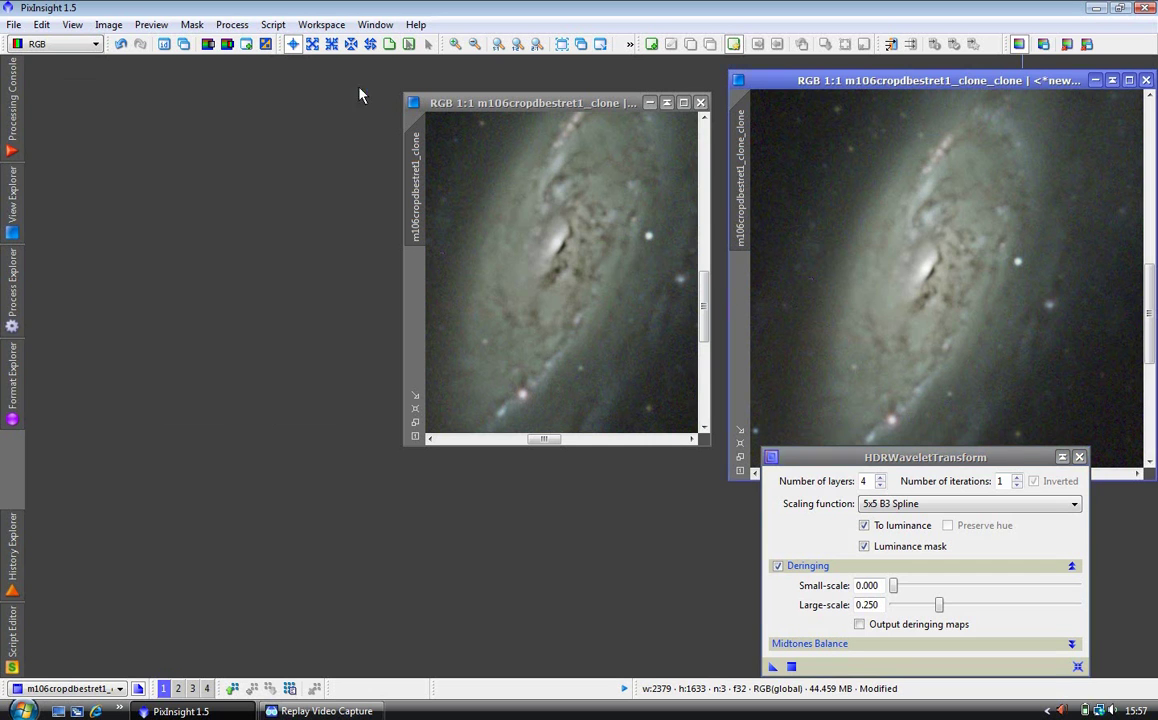
click(702, 107)
click(548, 363)
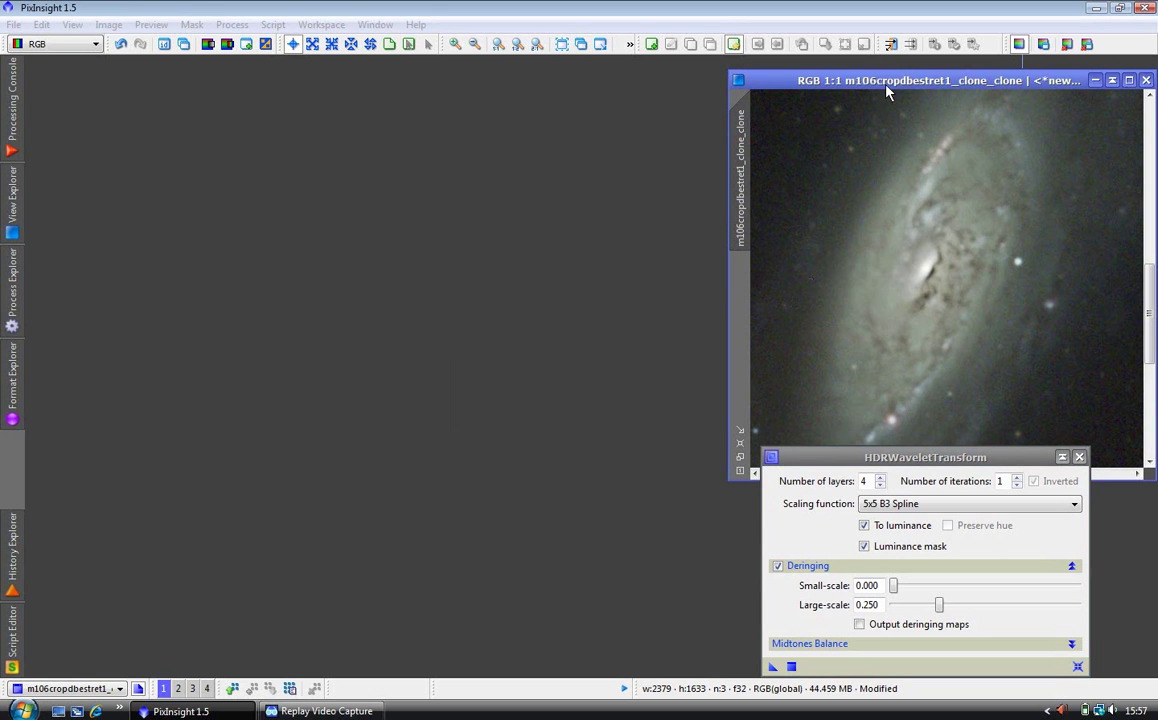
Step: Move the deringed image upper left and duplicate it as m106cropdbestret1_clone_clone_clone
drag(800, 74, 117, 62)
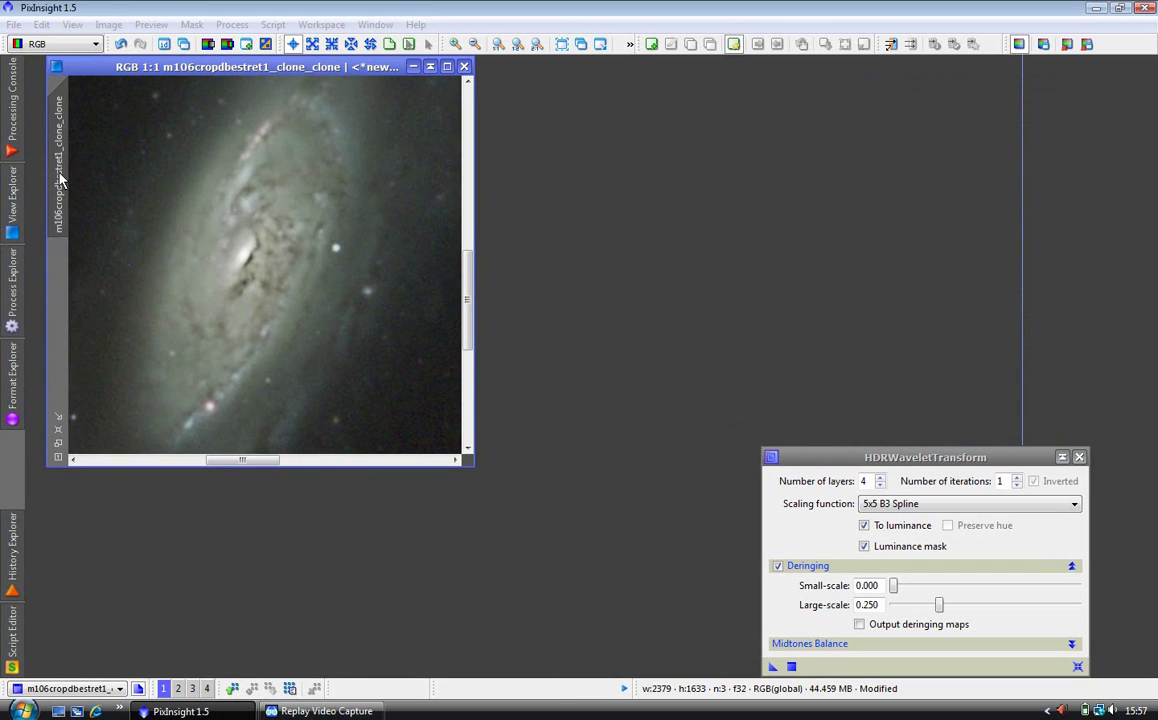
drag(289, 208, 646, 312)
scroll(690, 320, up, 2)
drag(742, 118, 560, 95)
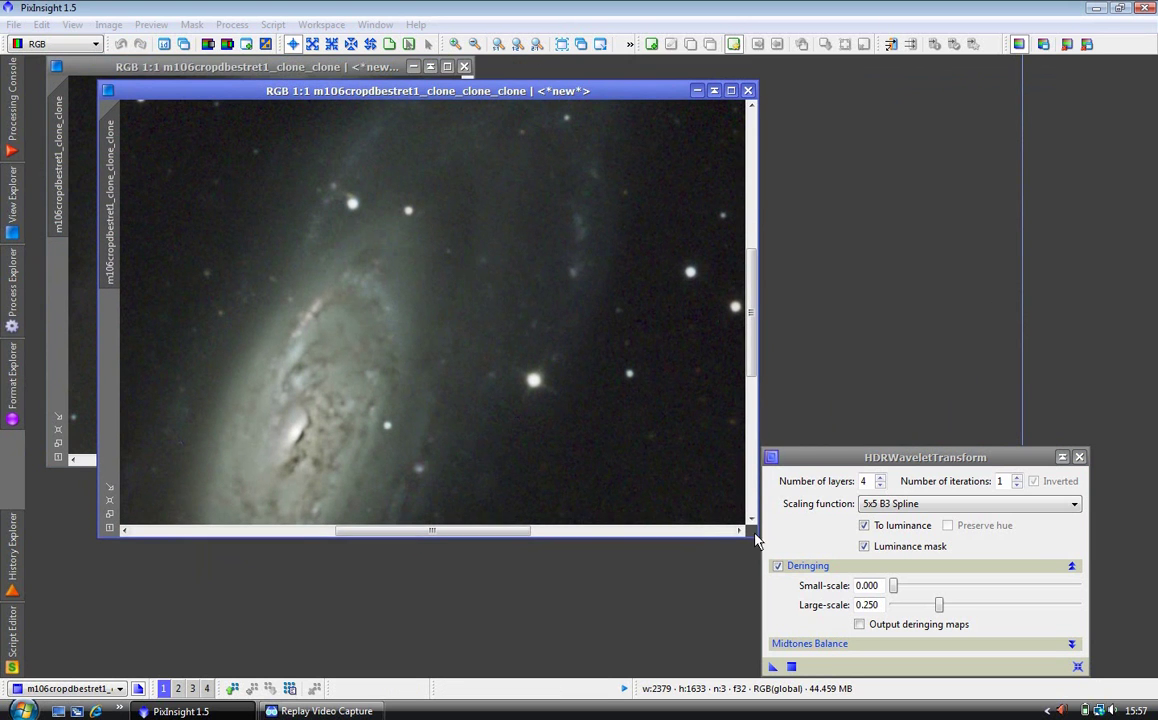
Step: Resize the new duplicate and place it beside the deringed image
drag(758, 540, 562, 418)
drag(553, 250, 553, 292)
drag(559, 413, 553, 476)
drag(548, 320, 548, 304)
drag(434, 95, 811, 72)
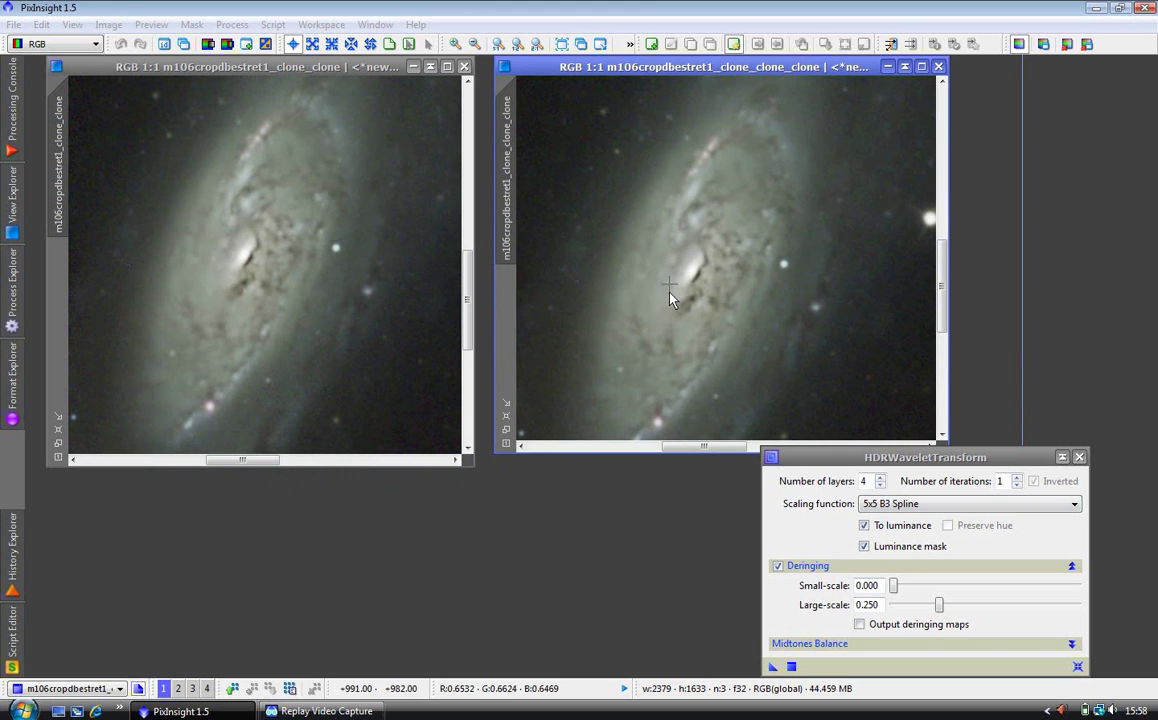
Step: Set HDRWaveletTransform to 2 layers with large-scale deringing 0.150
click(881, 486)
click(881, 490)
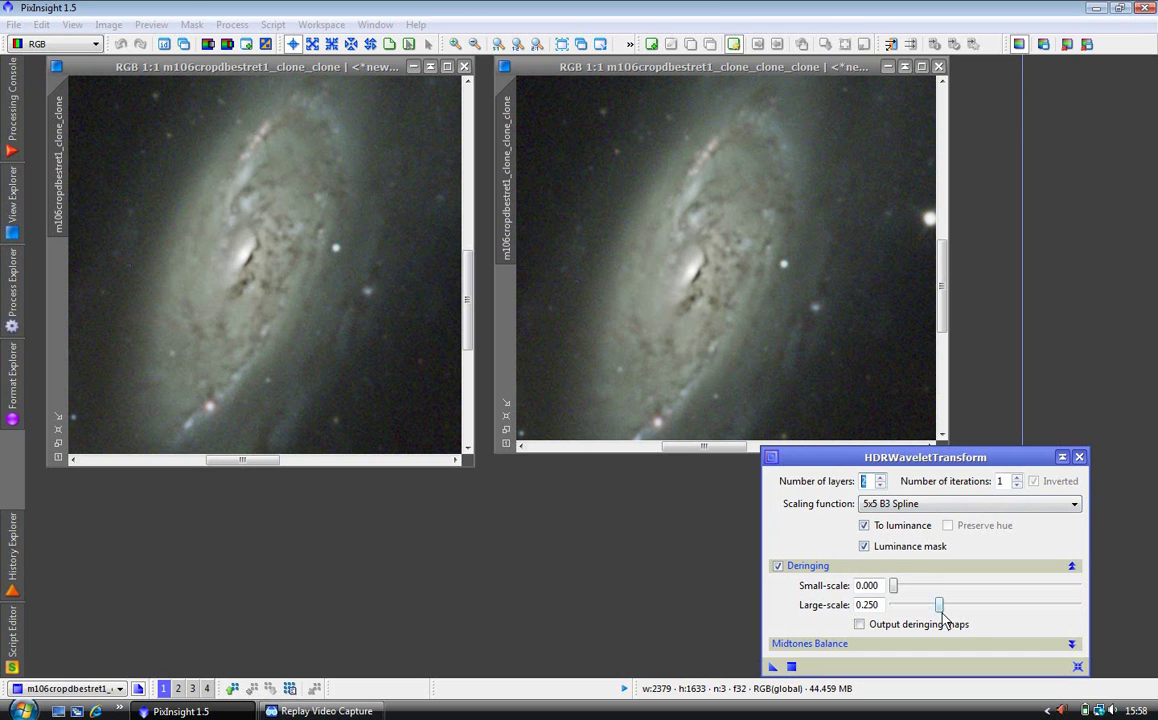
click(866, 605)
drag(940, 605, 925, 613)
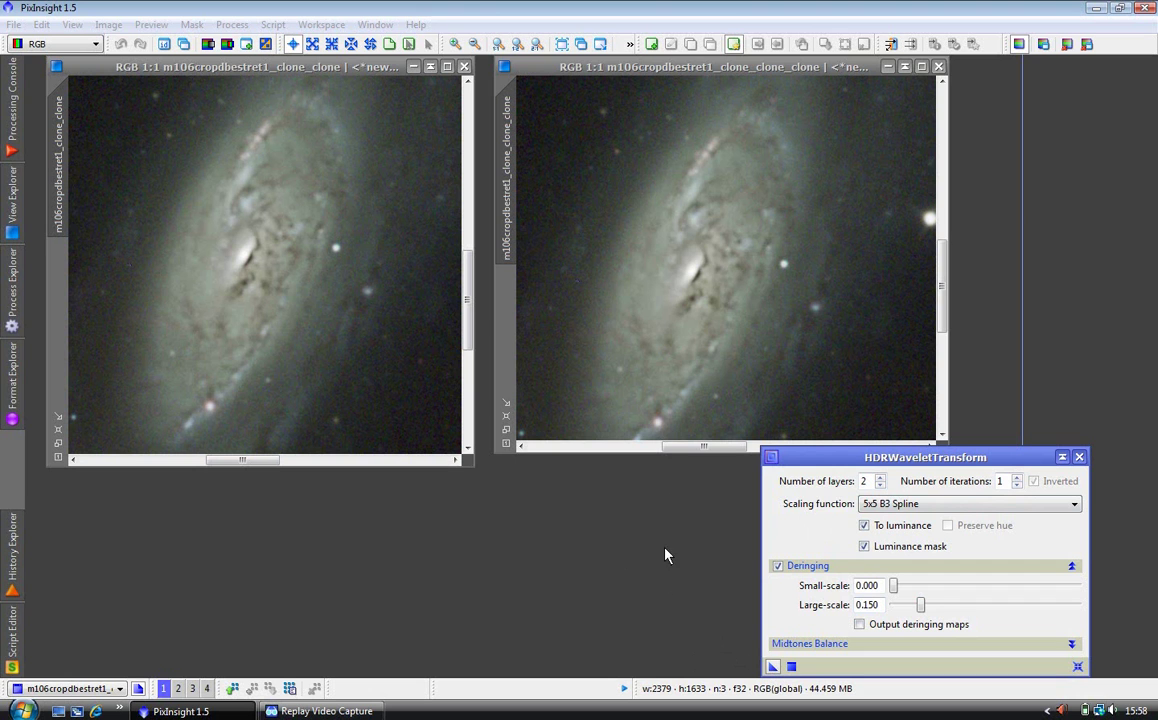
Step: Apply the 2-layer, 0.150-deringed transform to m106cropdbestret1_clone_clone_clone on the right
drag(684, 285, 690, 282)
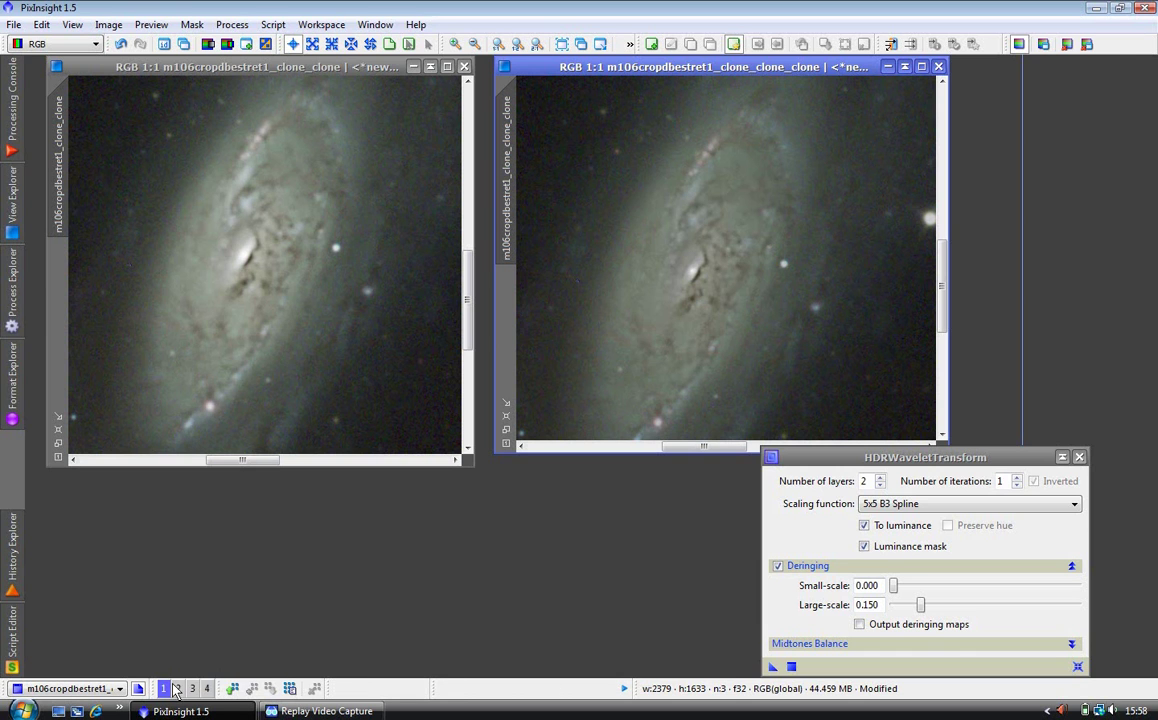
Step: Switch to workspace 2 and toggle m106cropdbestretwav2 between before and after with undo
click(178, 688)
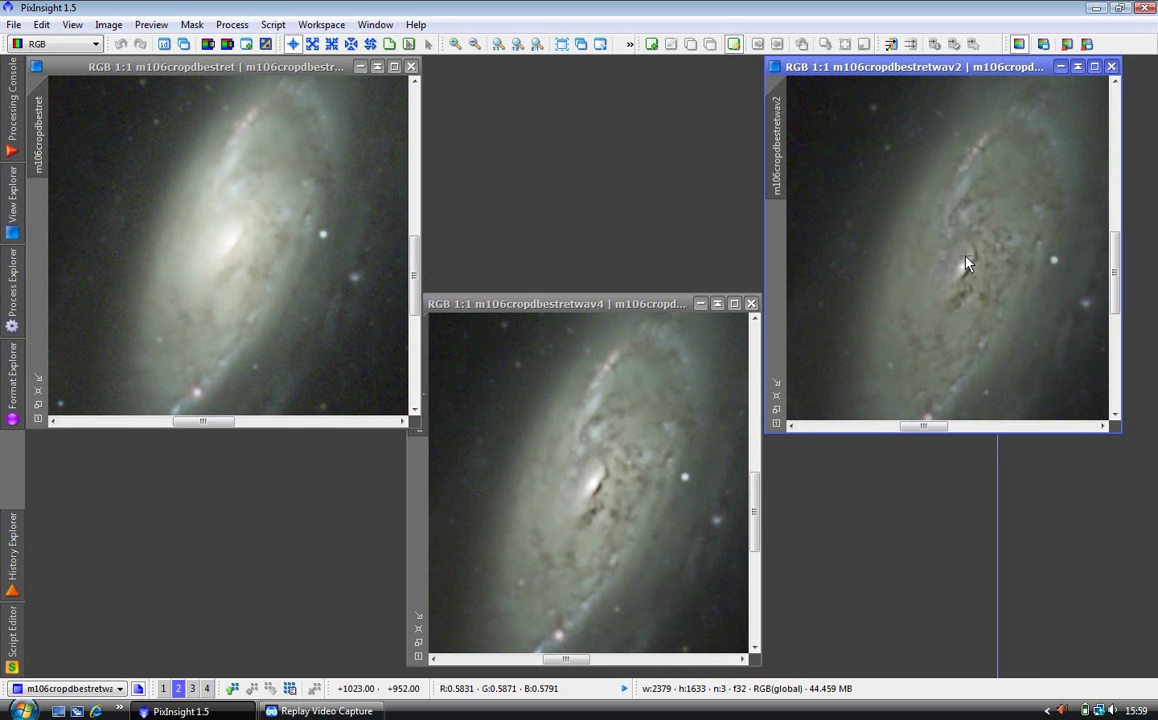
key(ctrl+z)
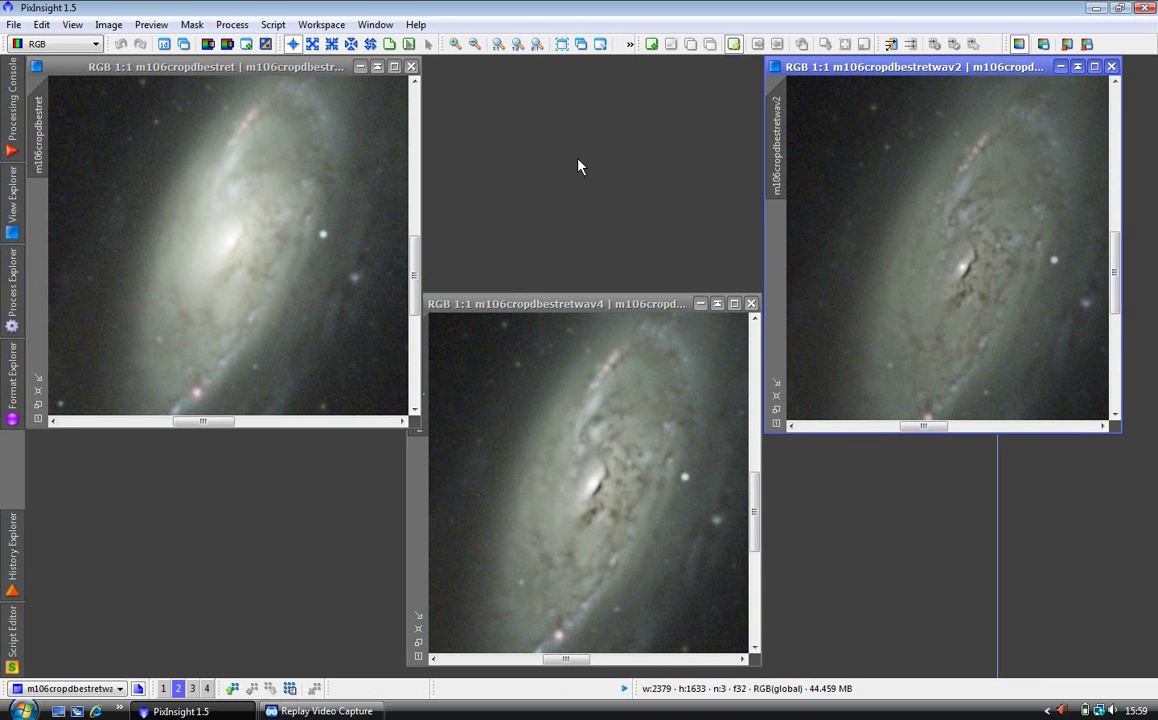